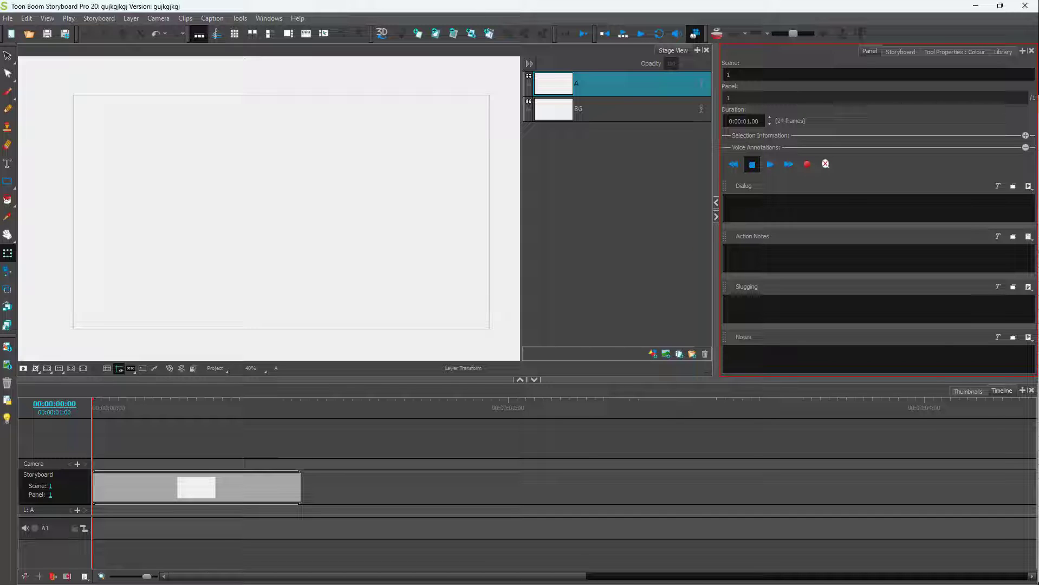
- Show the Library panel and browse into its empty 3D Models folder
left_click(1003, 52)
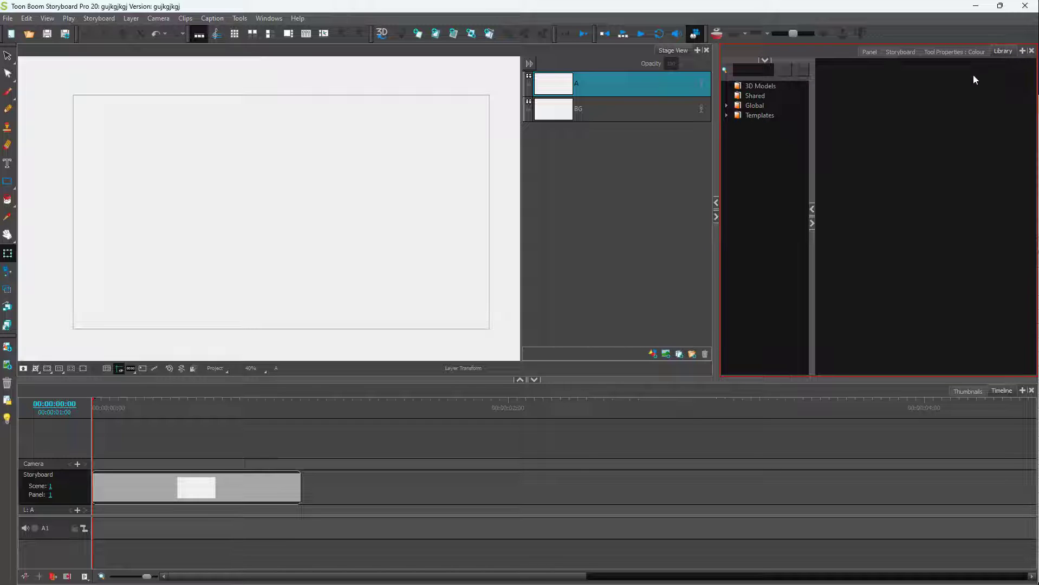
left_click(757, 96)
left_click(762, 86)
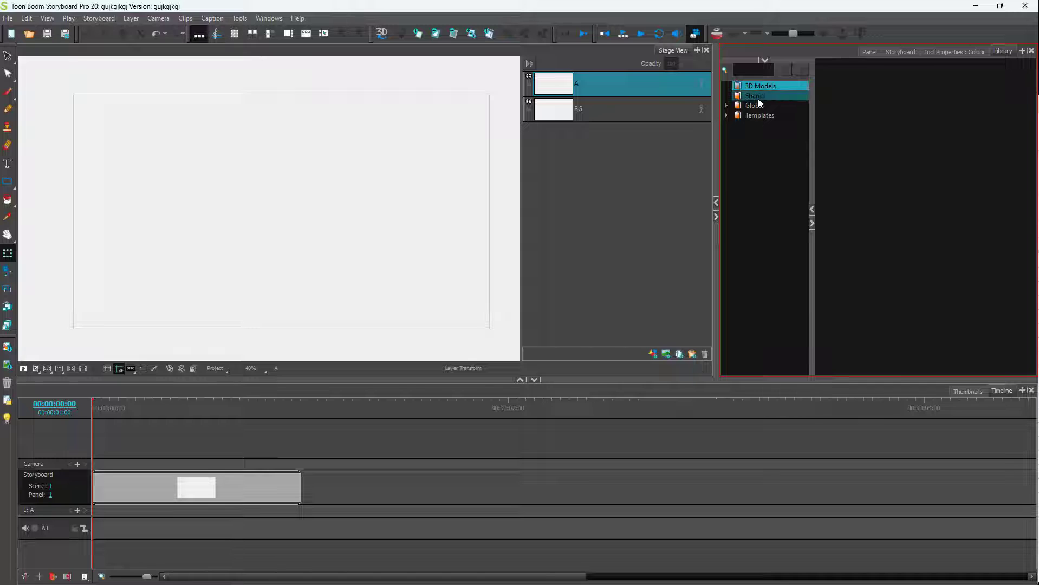
- Import Laptop Computer.obj from Desktop > Laptop into 3D Models, converting it to FBX
right_click(900, 118)
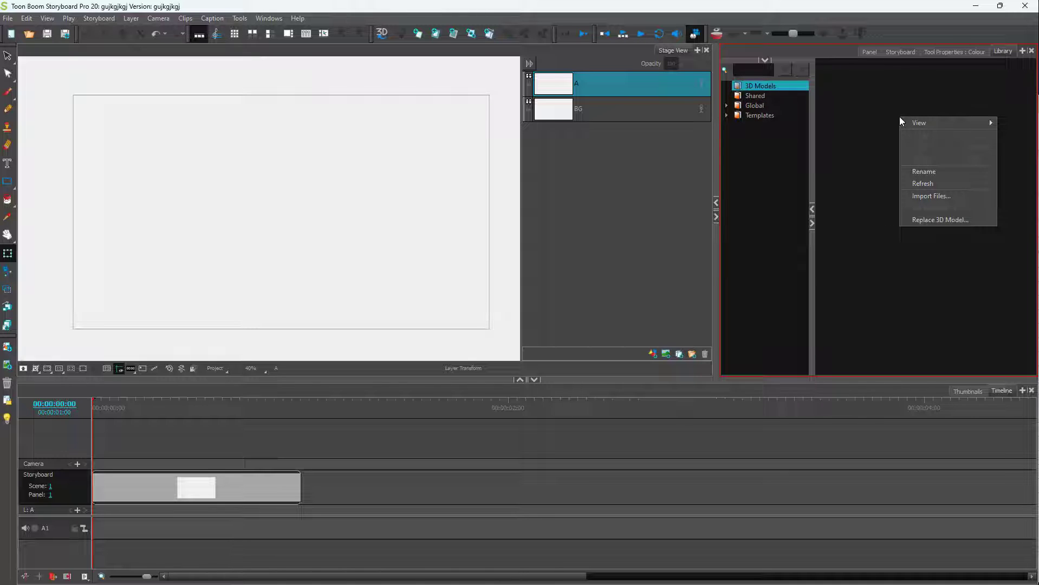
left_click(945, 199)
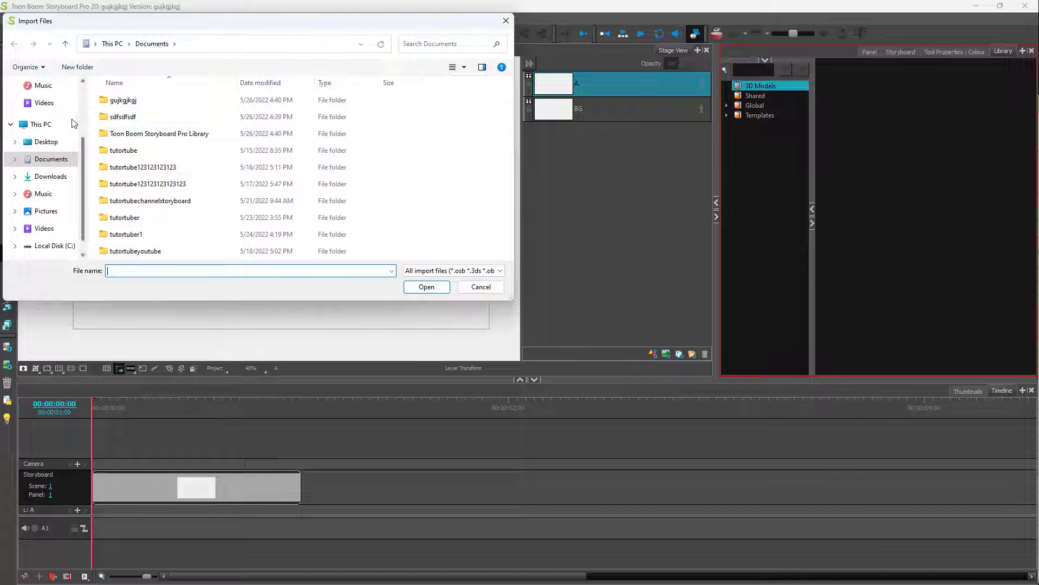
scroll(49, 163, "up", 2)
left_click(48, 177)
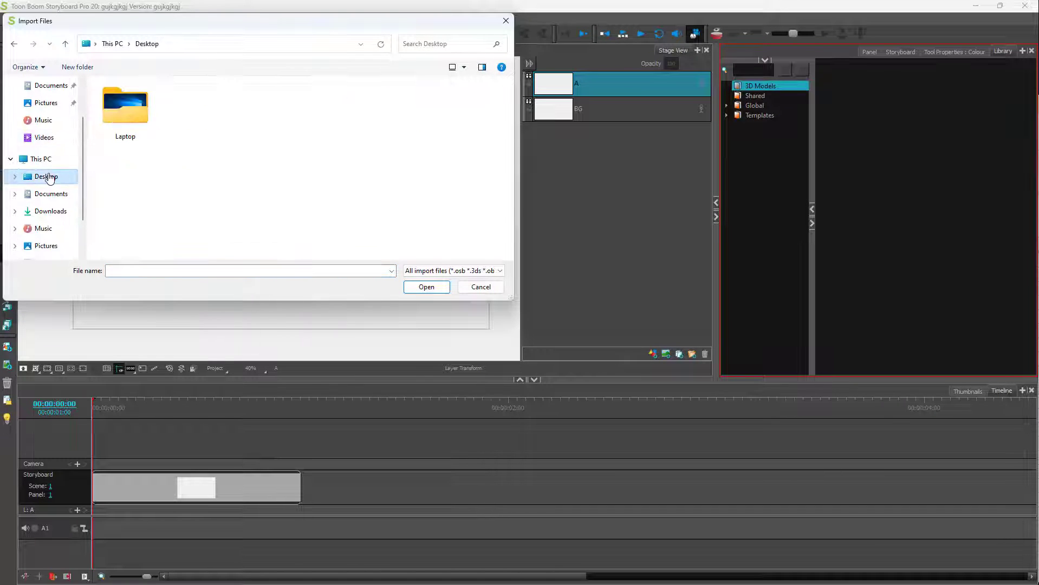
double_click(126, 108)
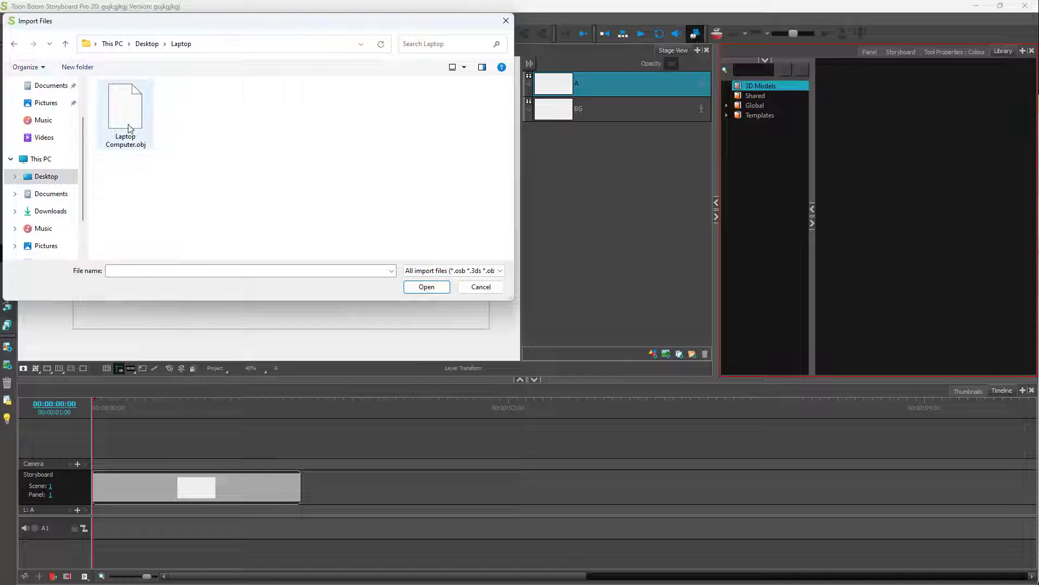
left_click(121, 129)
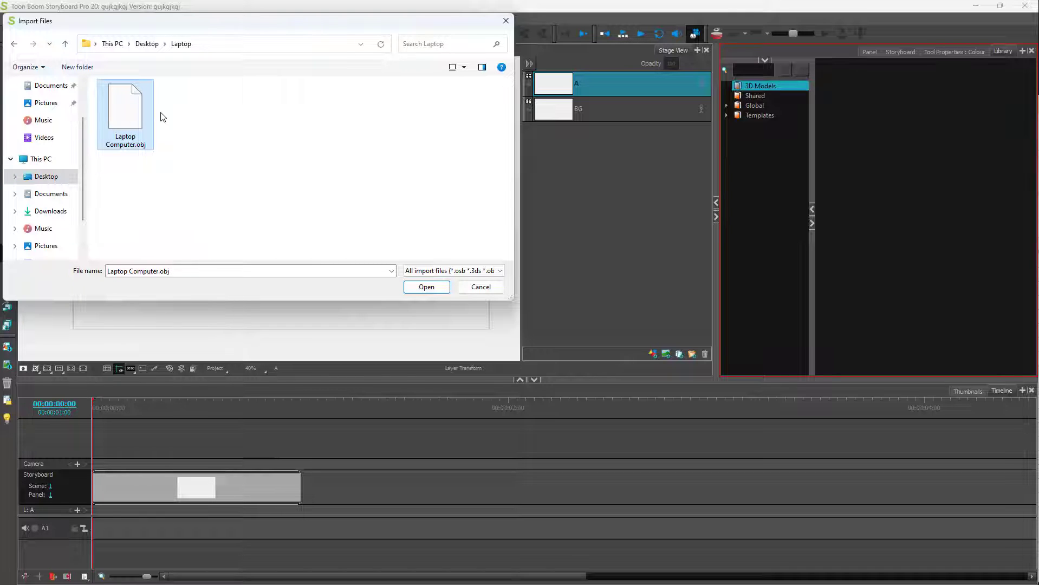
left_click(440, 287)
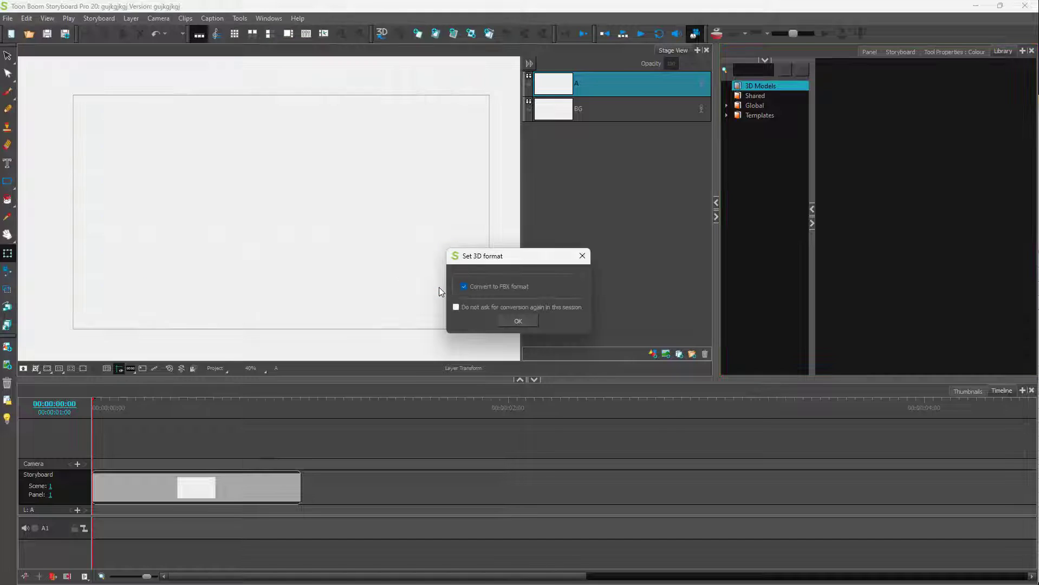
left_click(519, 321)
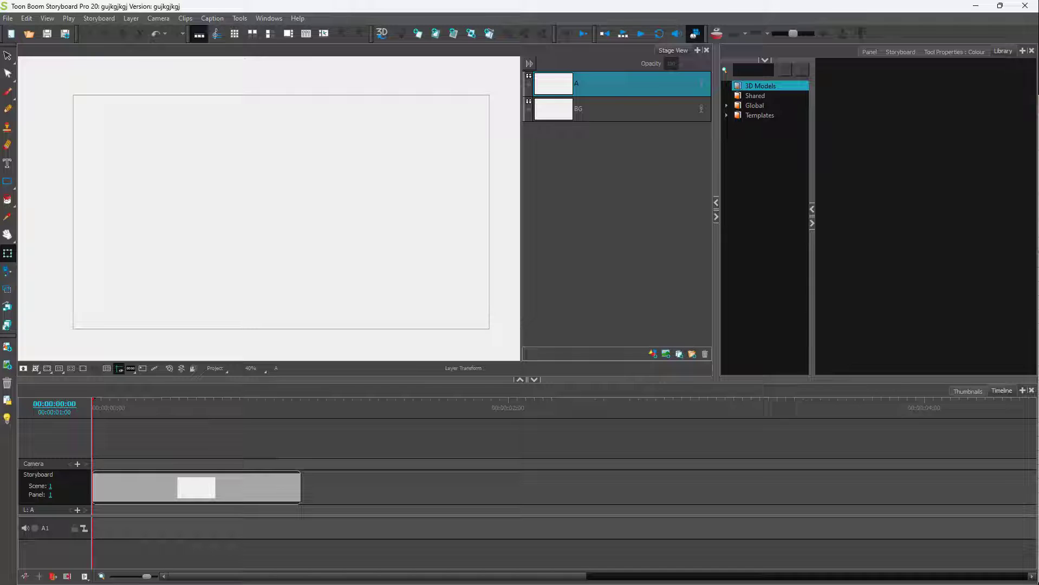
left_click(867, 82)
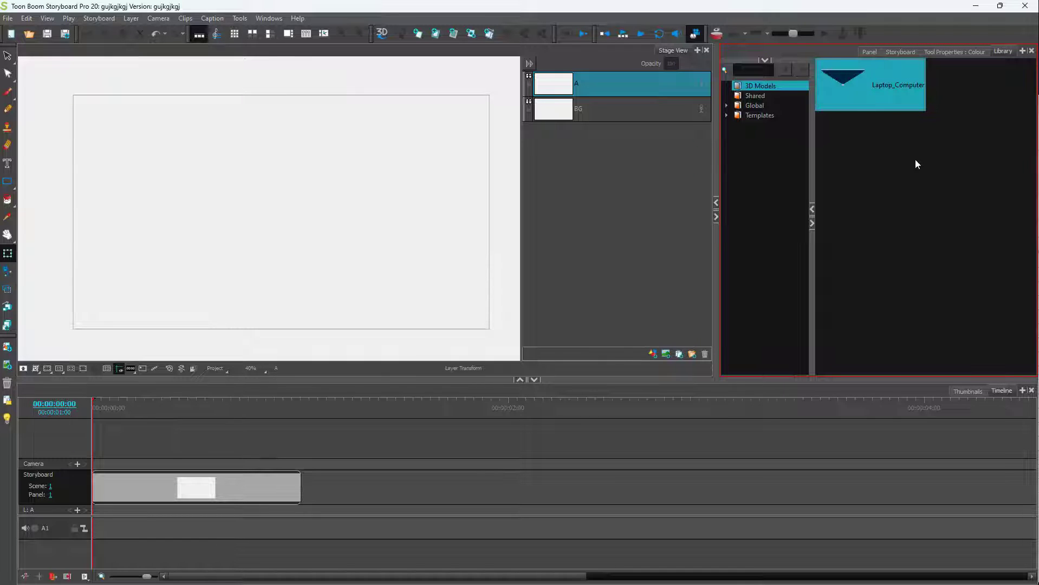
- Import Caja carton_Model_1.fbx from the Downloads cardboard box source folder into 3D Models
right_click(881, 152)
left_click(935, 236)
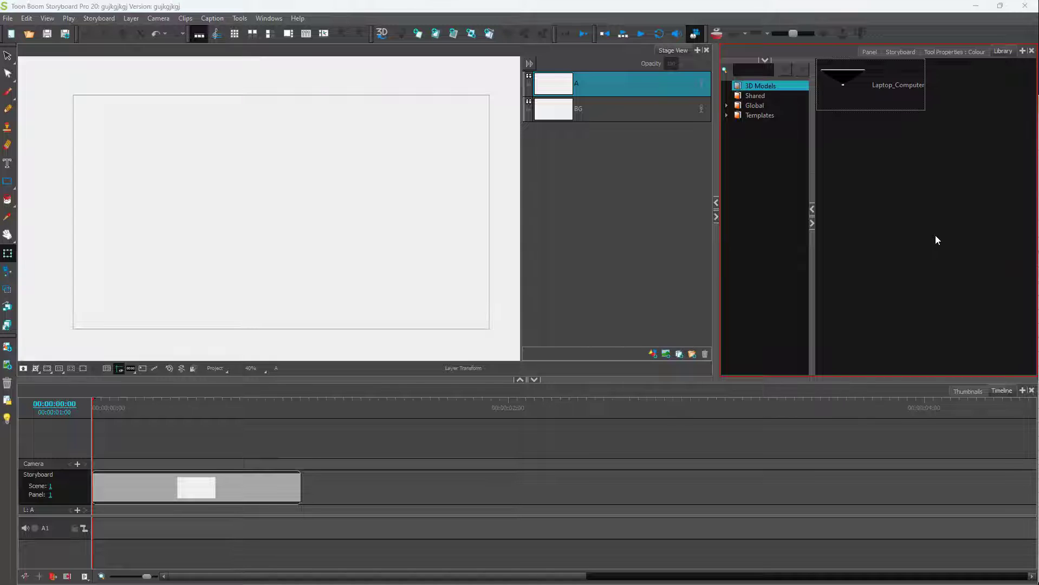
left_click(54, 176)
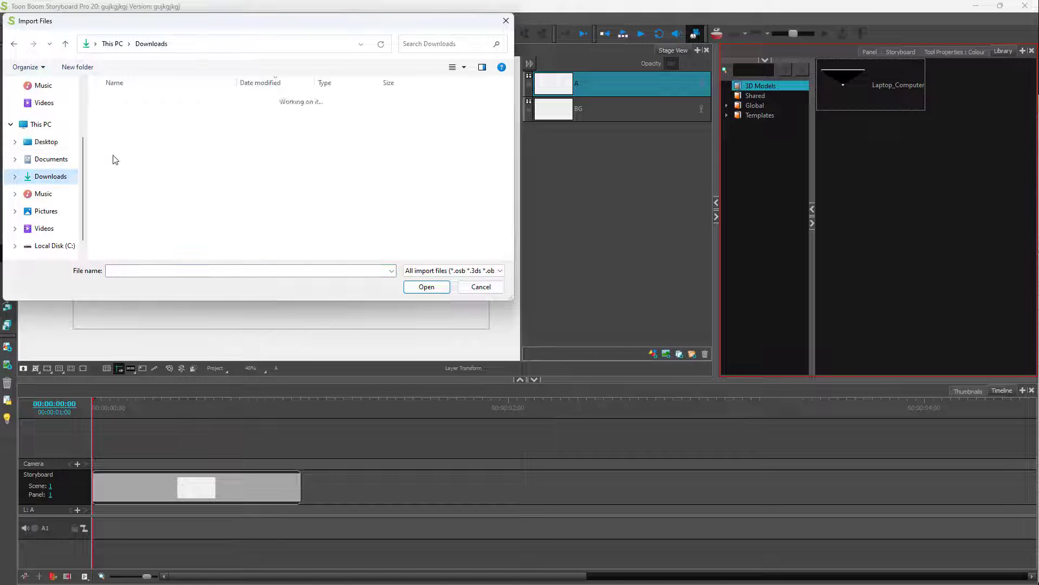
double_click(126, 117)
left_click(124, 133)
double_click(120, 115)
left_click(138, 116)
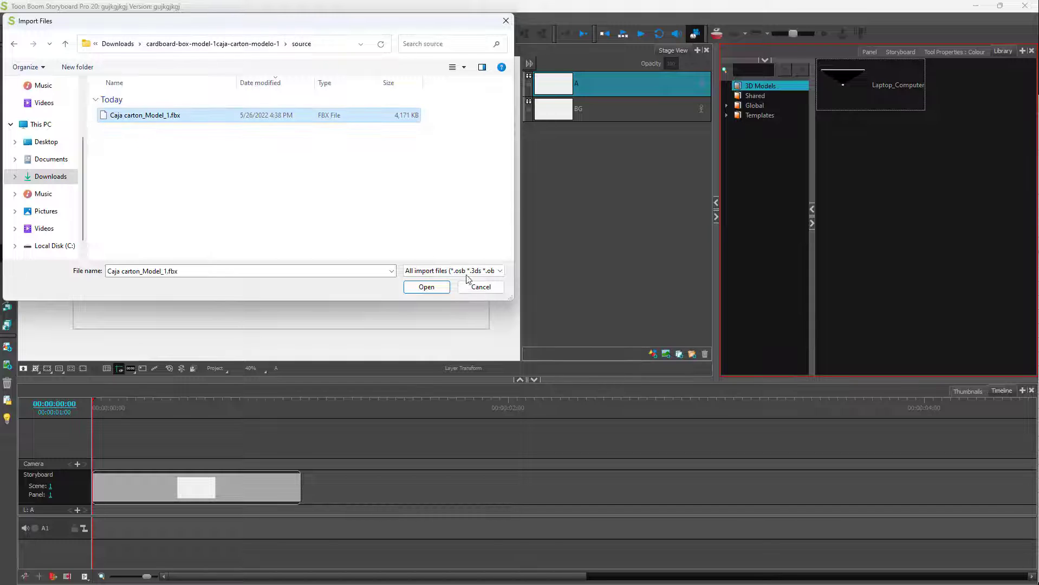
left_click(422, 288)
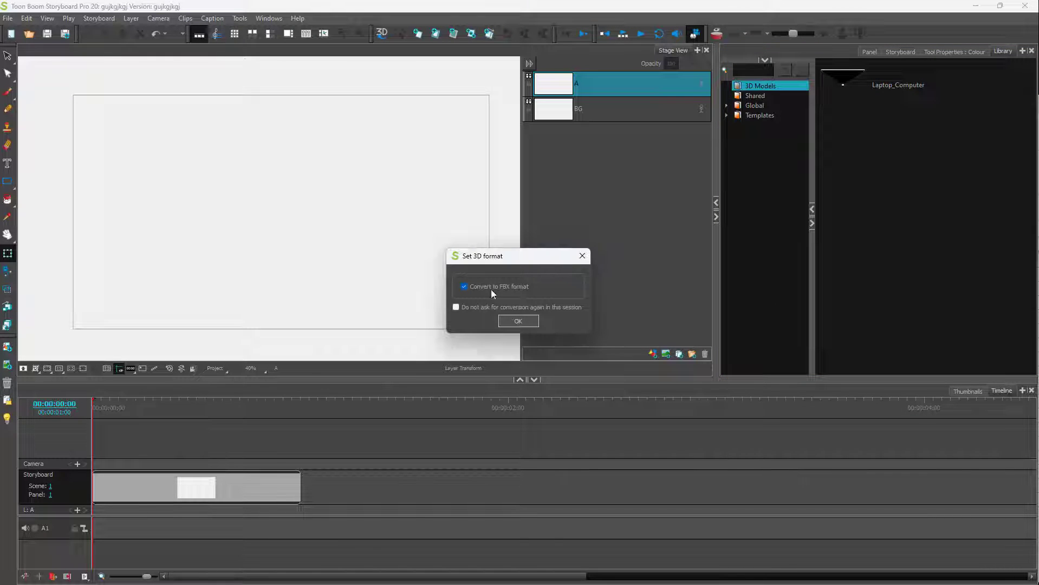
left_click(519, 322)
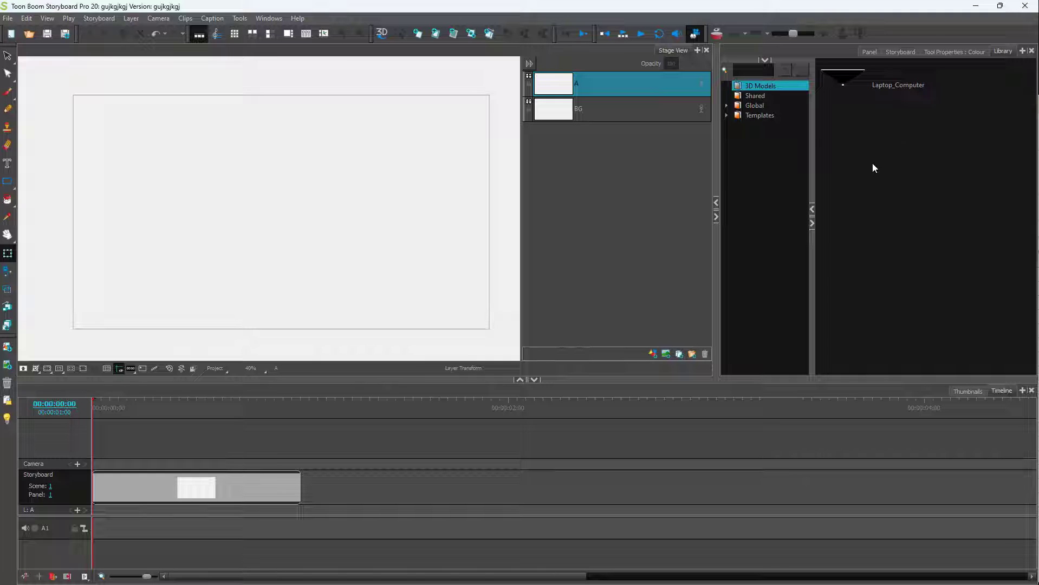
left_click(849, 85)
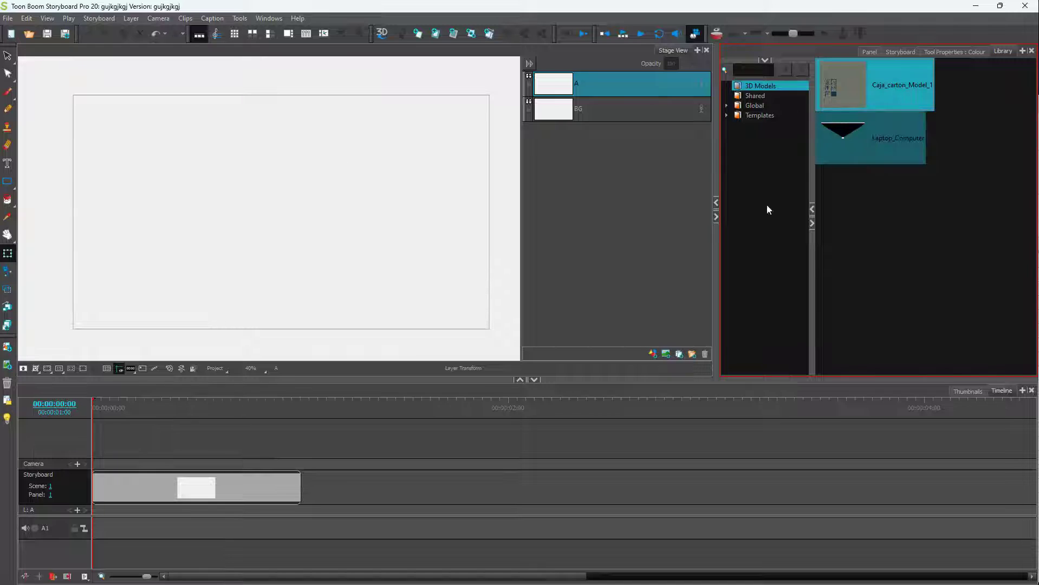
- Drag Laptop_Computer onto the stage and keep it as a 3D model
left_click_drag(845, 136, 642, 222)
left_click_drag(343, 196, 347, 199)
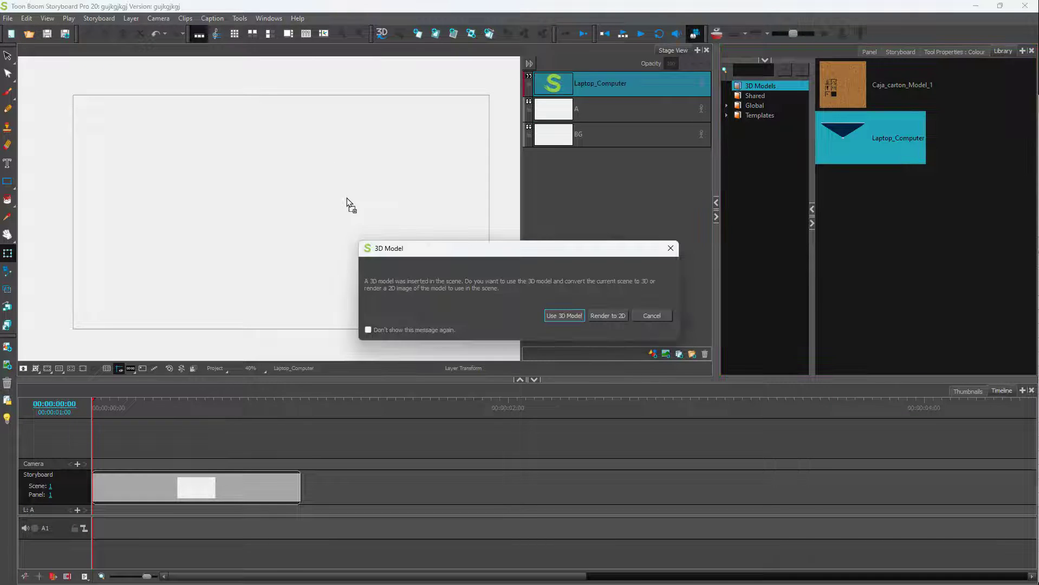
left_click(562, 317)
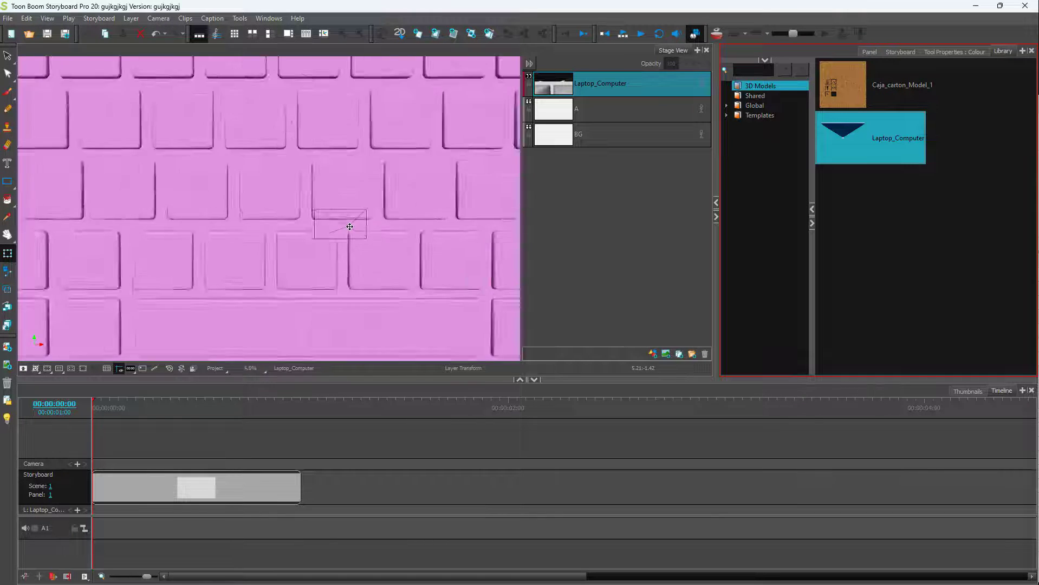
- Shrink the laptop to a small size with the Layer Transform tool
scroll(486, 195, "down", 1)
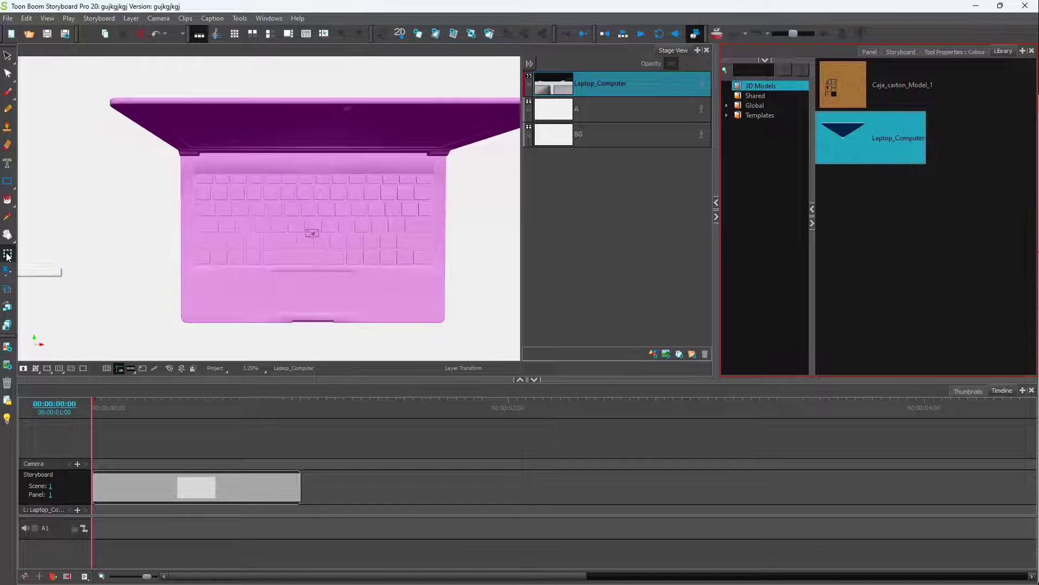
left_click(7, 71)
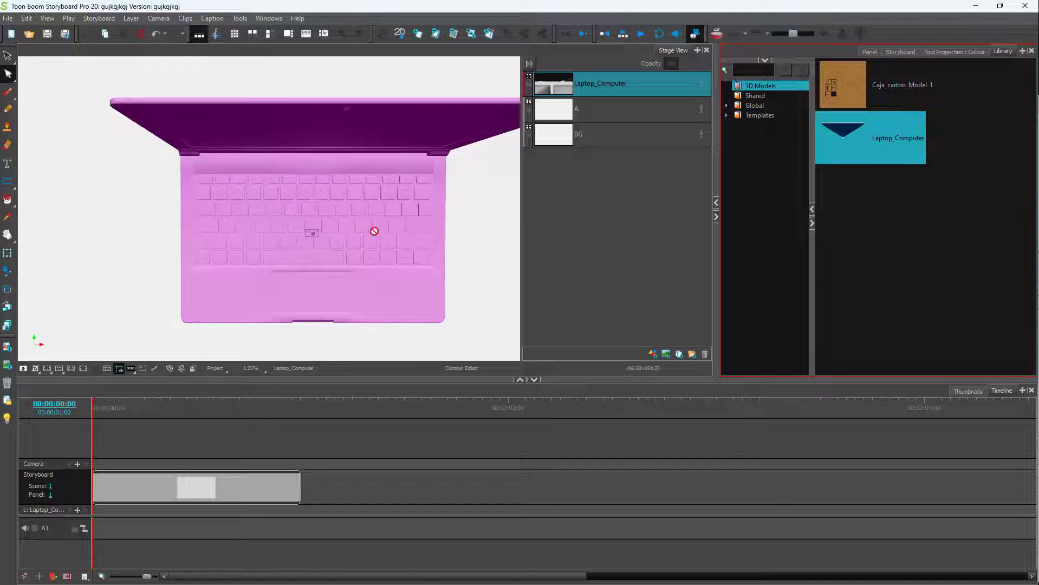
left_click(8, 253)
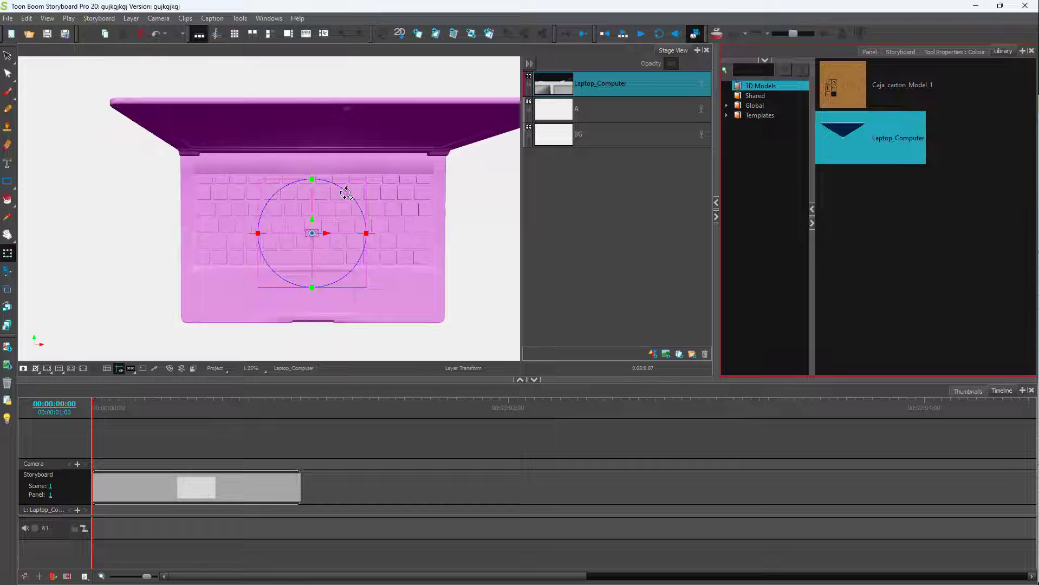
mouse_move(312, 235)
left_mouse_down()
mouse_move(302, 233)
mouse_move(344, 232)
mouse_move(302, 236)
mouse_move(303, 227)
left_mouse_up()
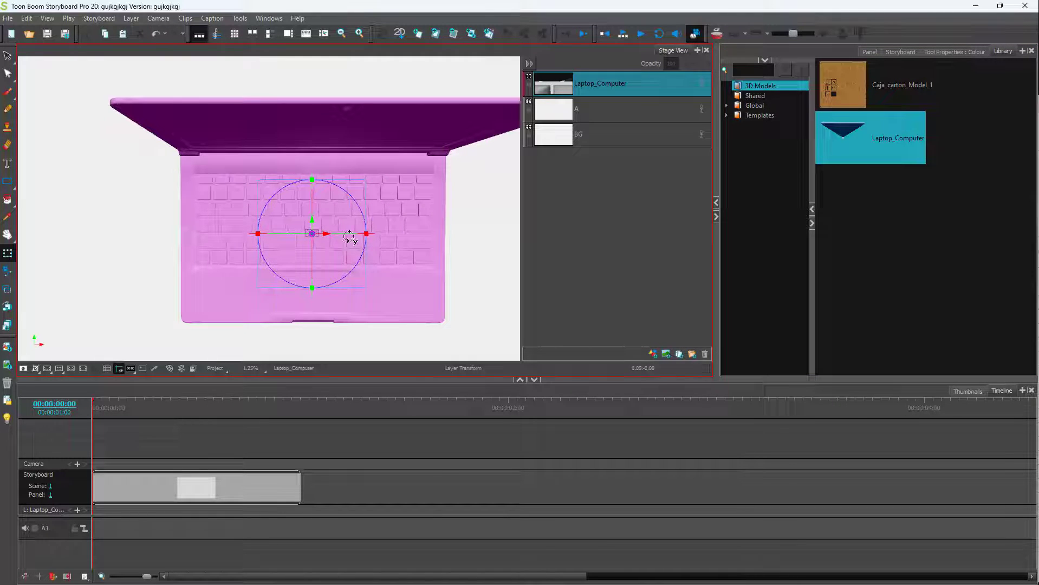
left_click_drag(365, 222, 319, 233)
- Rotate the laptop to face front-on and lower it onto the ground grid
scroll(303, 239, "up", 5)
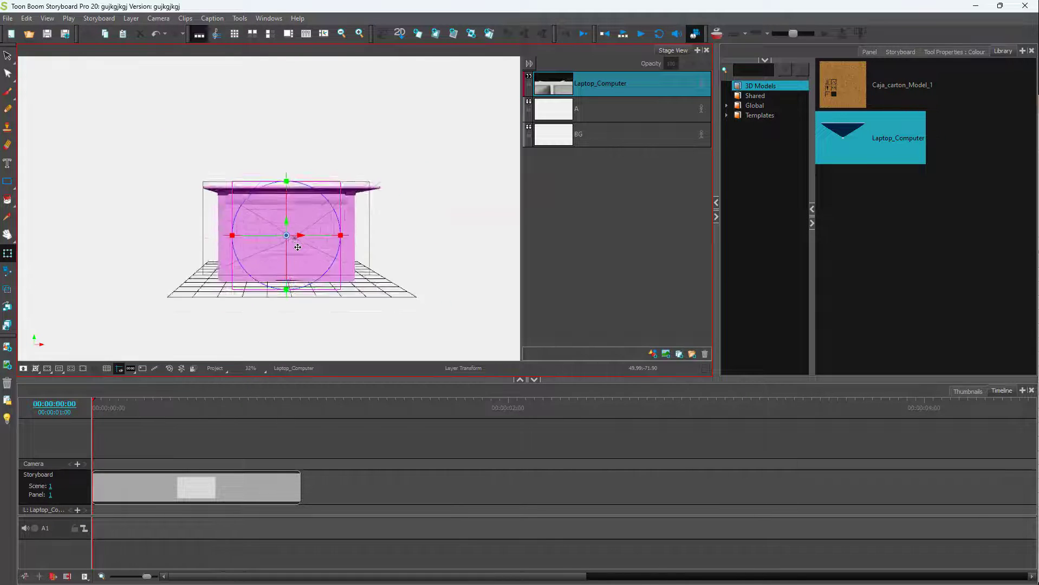
scroll(298, 247, "up", 6)
scroll(330, 213, "down", 2)
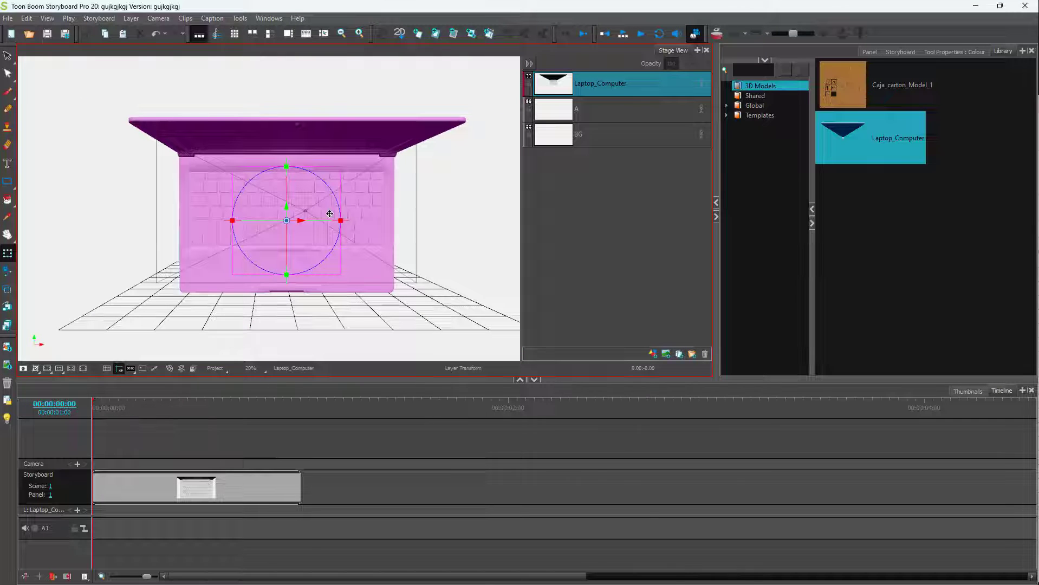
left_click_drag(286, 190, 284, 168)
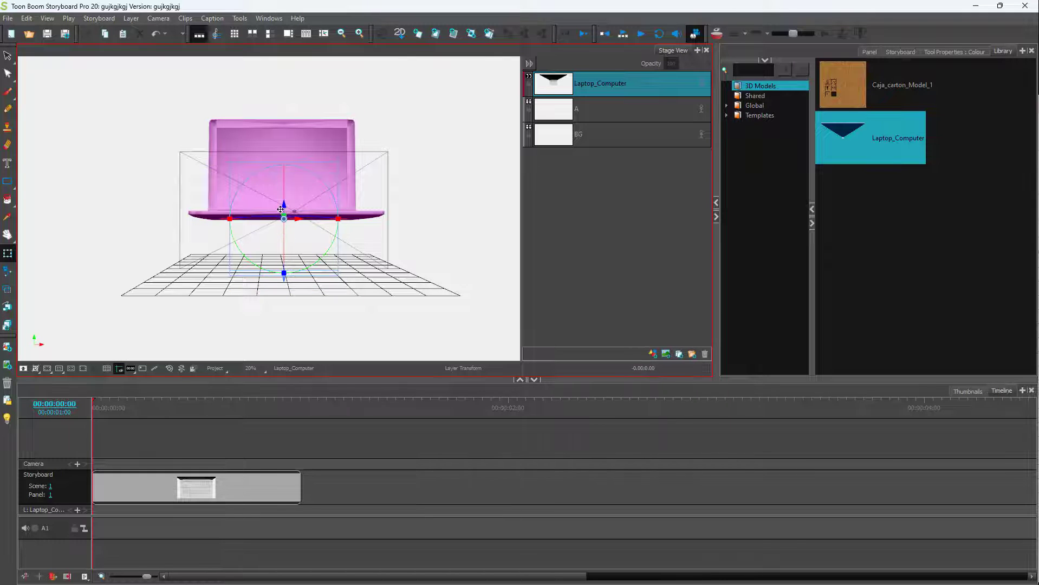
left_click_drag(284, 204, 282, 253)
- Select the Caja_carton_Model_1 box model in the Library
right_click(444, 262)
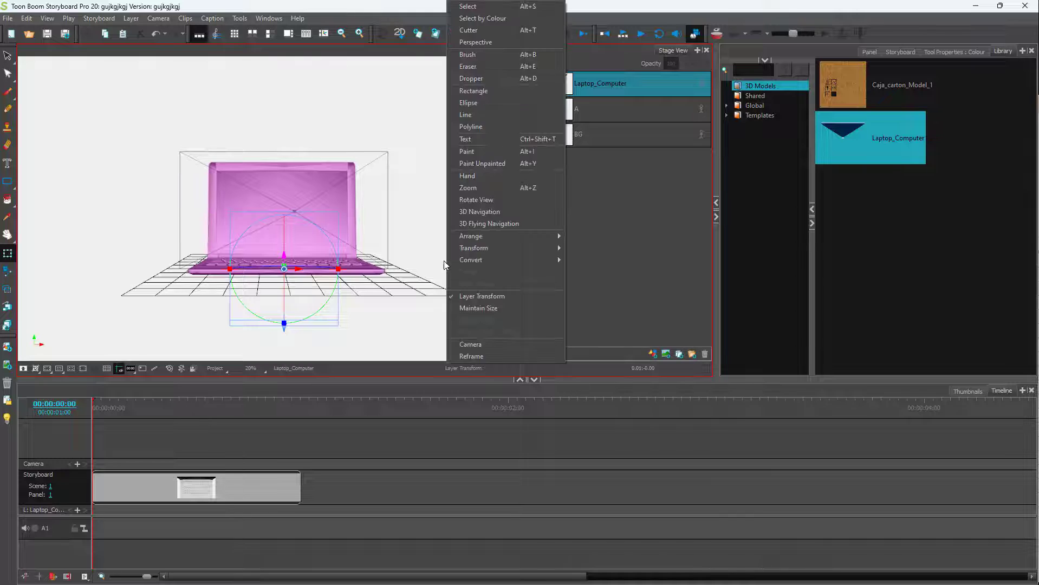
left_click(395, 253)
scroll(322, 241, "up", 2)
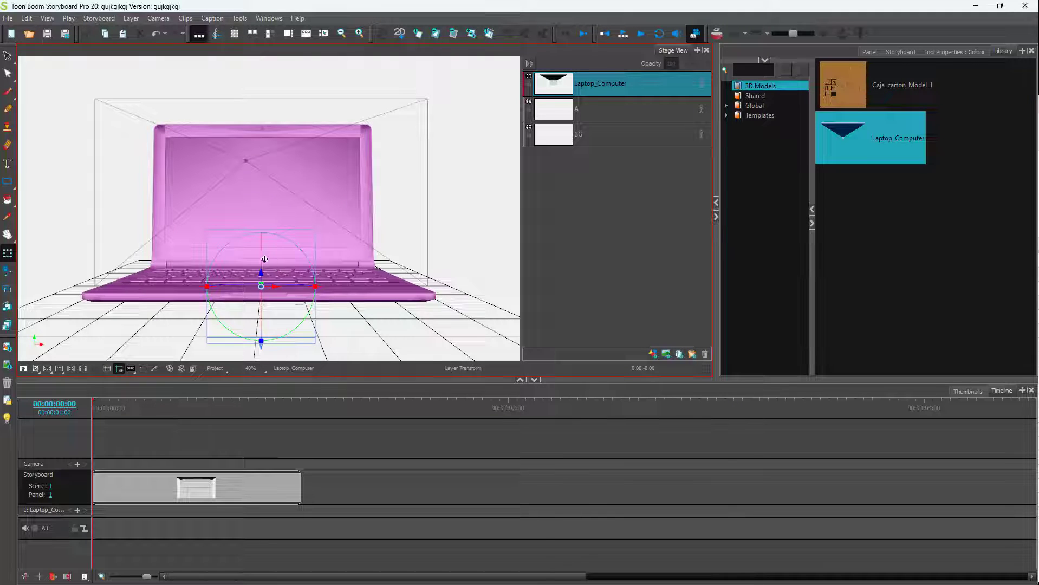
left_click(870, 98)
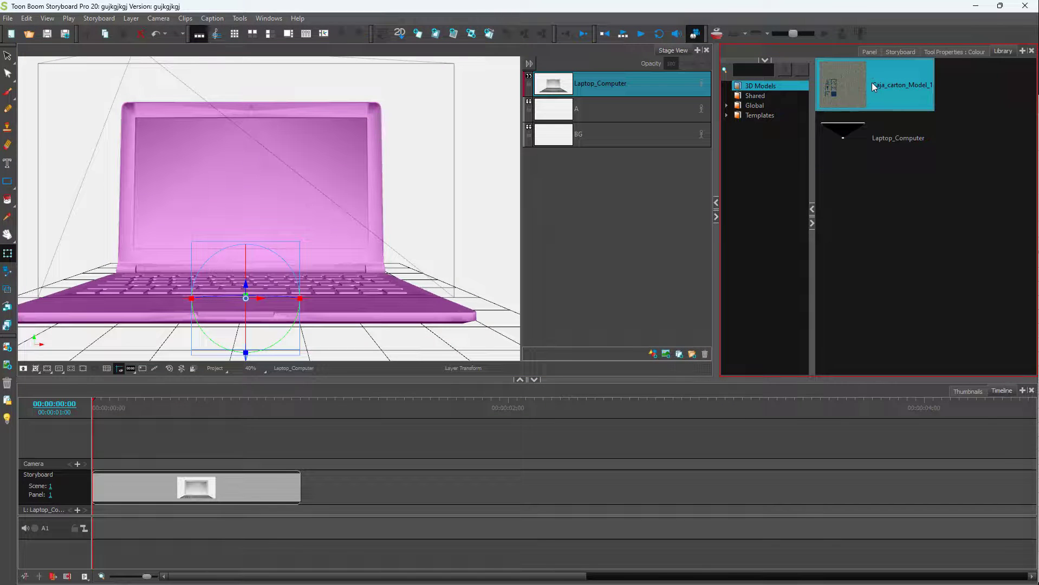
- Add the cardboard box model to the panel and rotate it to an angle
left_click_drag(640, 236, 467, 239)
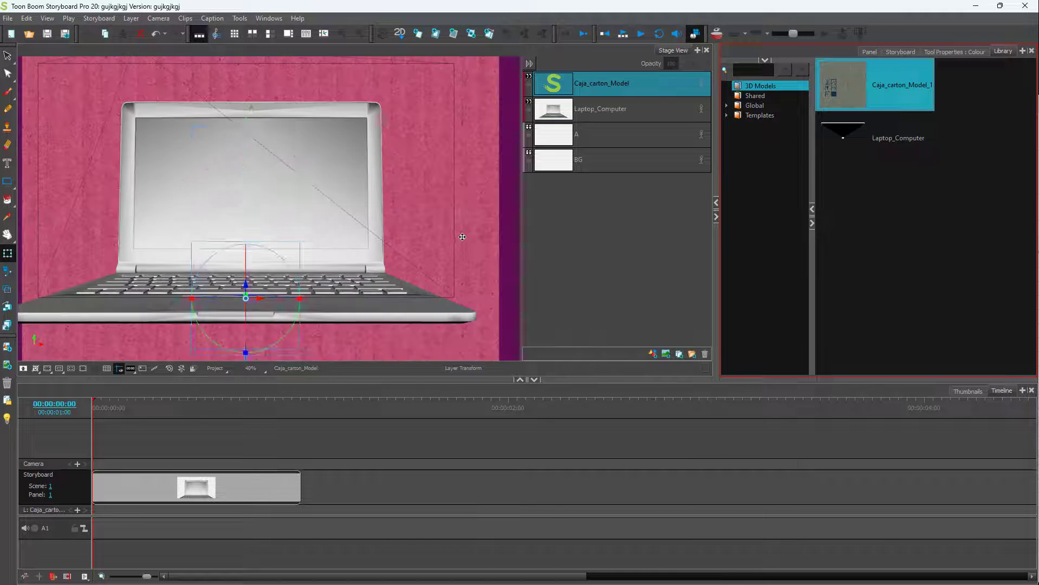
scroll(409, 224, "down", 3)
scroll(423, 215, "down", 1)
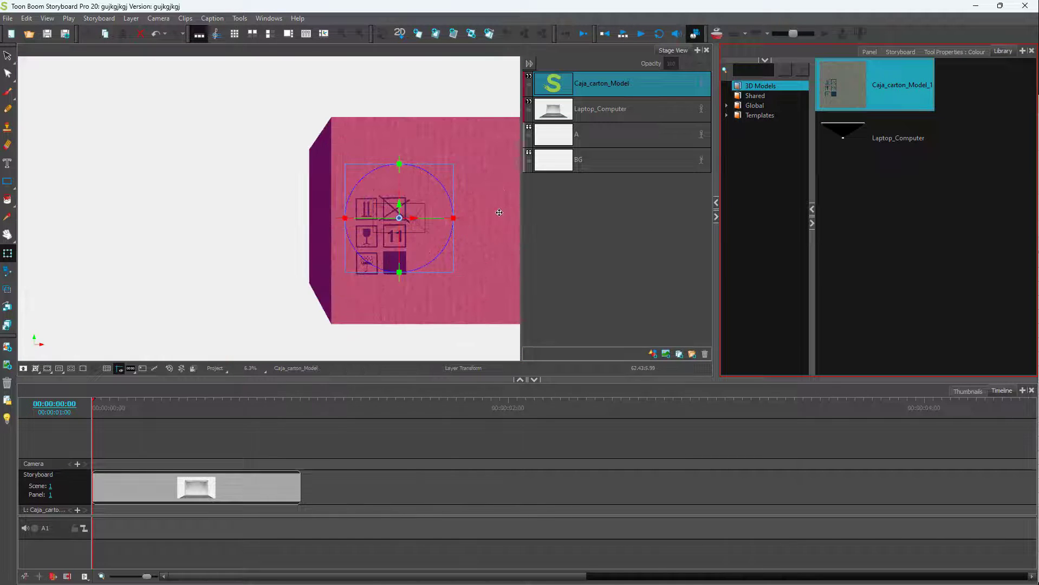
left_click_drag(445, 196, 373, 239)
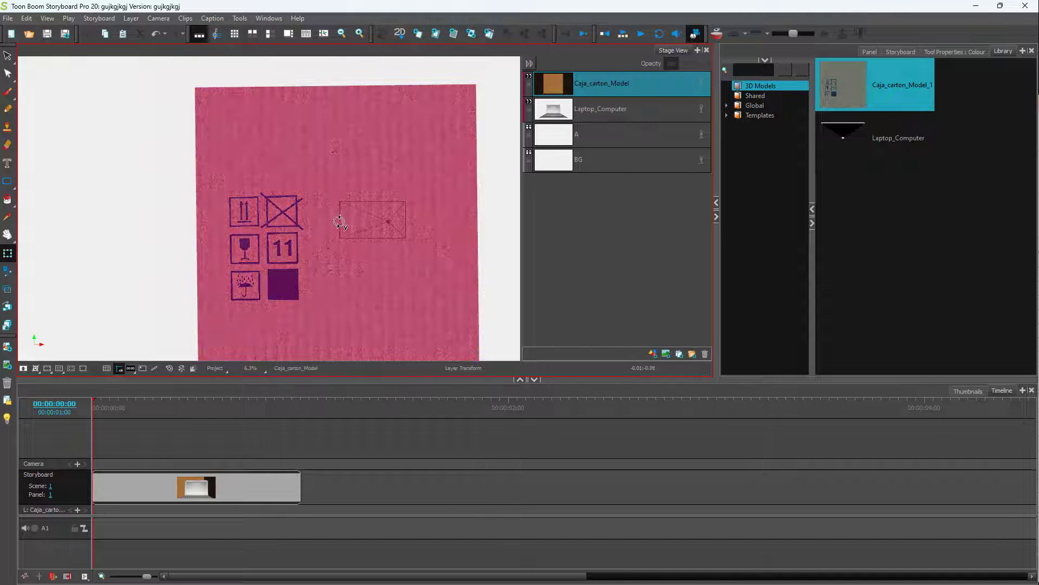
left_click(335, 200)
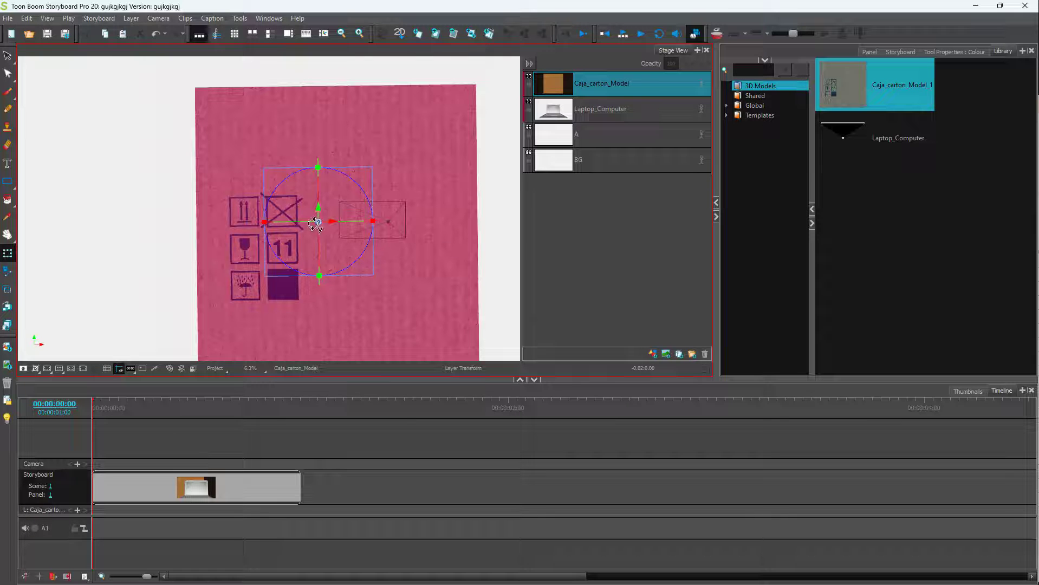
left_click_drag(304, 225, 337, 232)
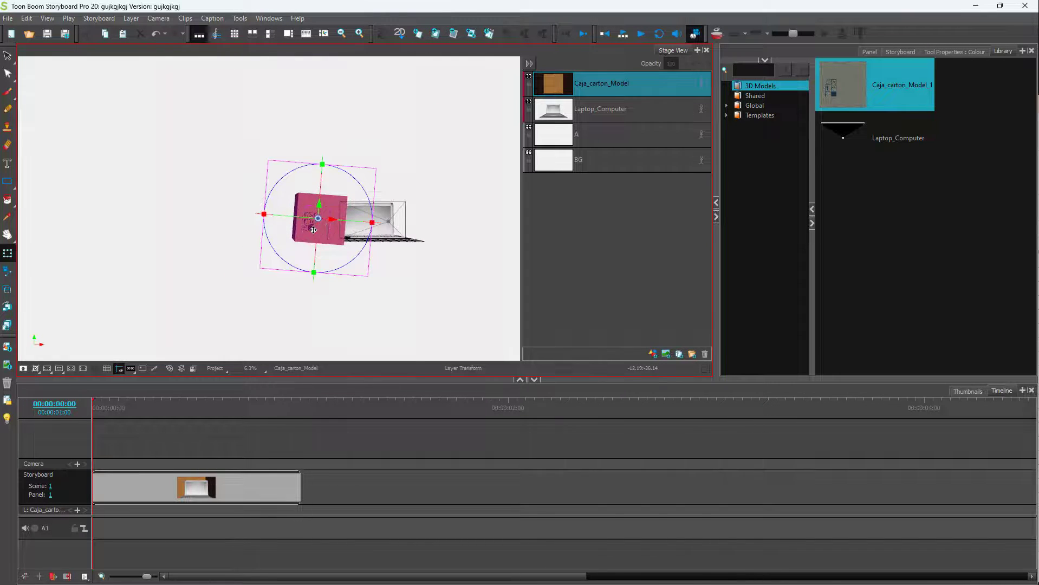
- Move the box up and to the left of the laptop
scroll(325, 228, "up", 3)
scroll(379, 229, "up", 2)
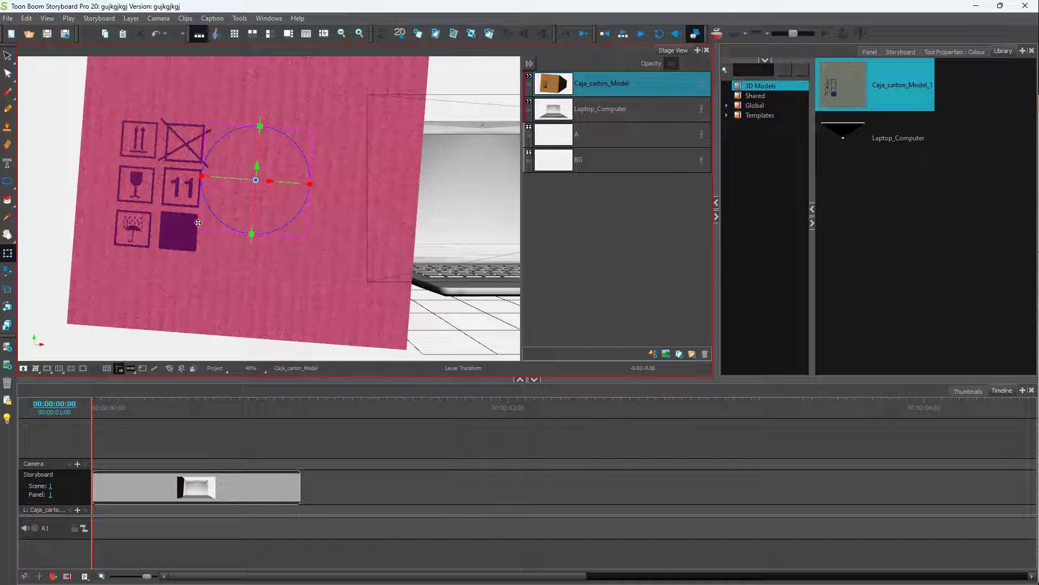
left_click_drag(197, 220, 270, 223)
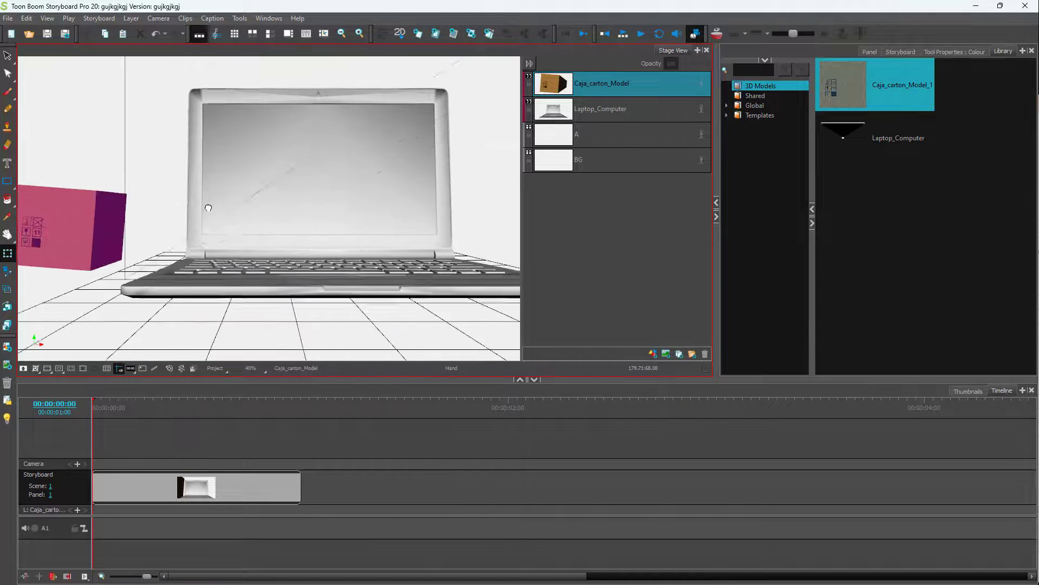
left_click_drag(87, 229, 249, 195)
- Pan the view to frame both the laptop and the box
key("space")
left_click_drag(341, 191, 301, 178)
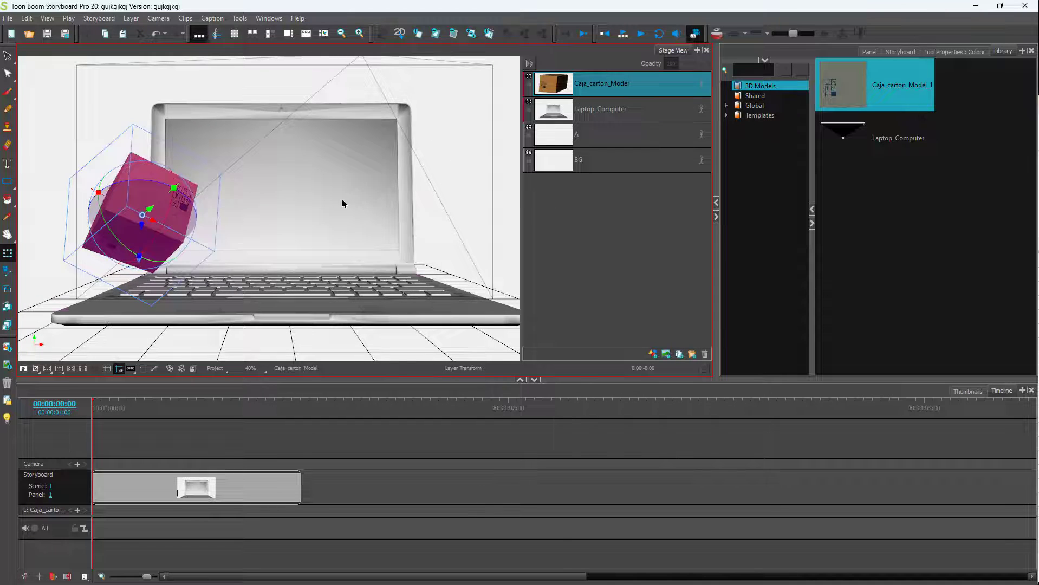
left_click(274, 209)
- Show Tool Properties and add a keyframe on the carton layer at frame 0
left_click(884, 52)
left_click(870, 51)
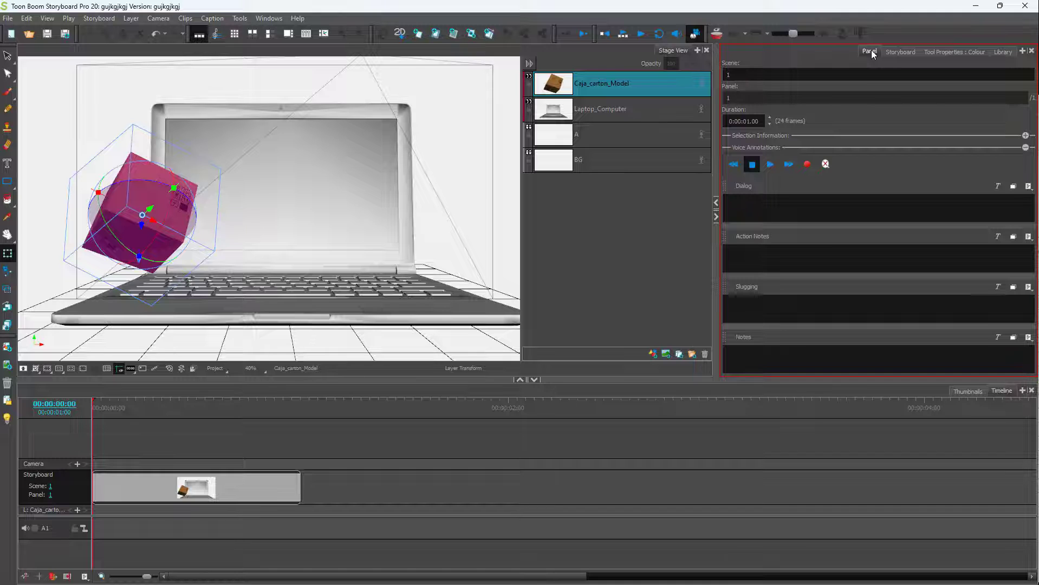
left_click(955, 51)
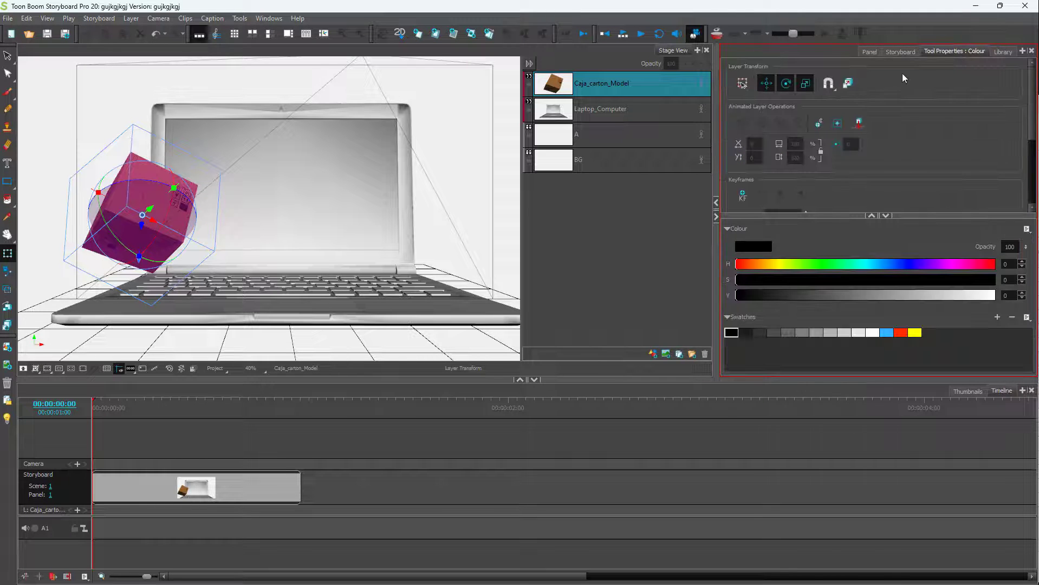
left_click(409, 159)
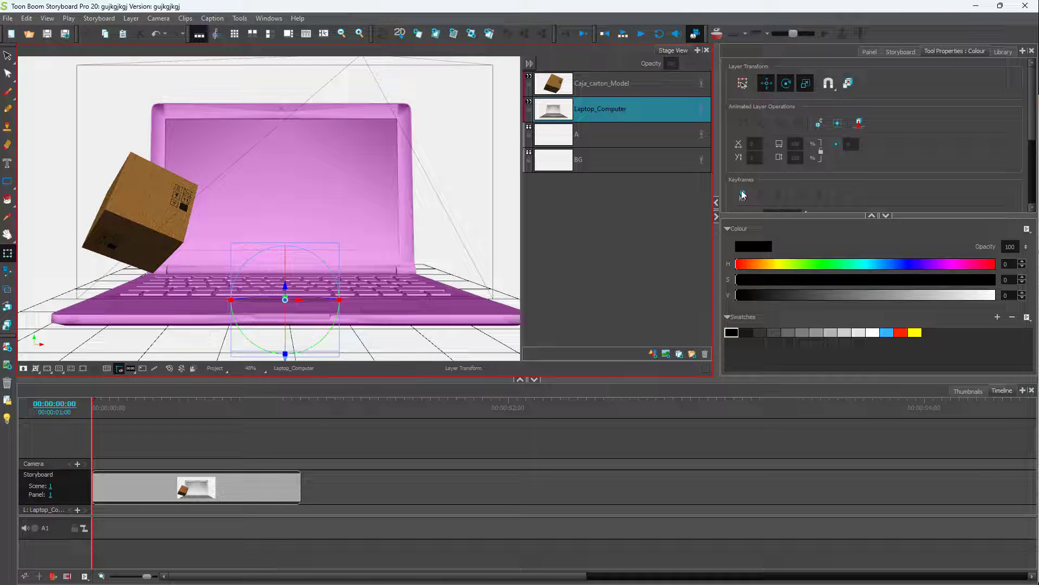
left_click(164, 234)
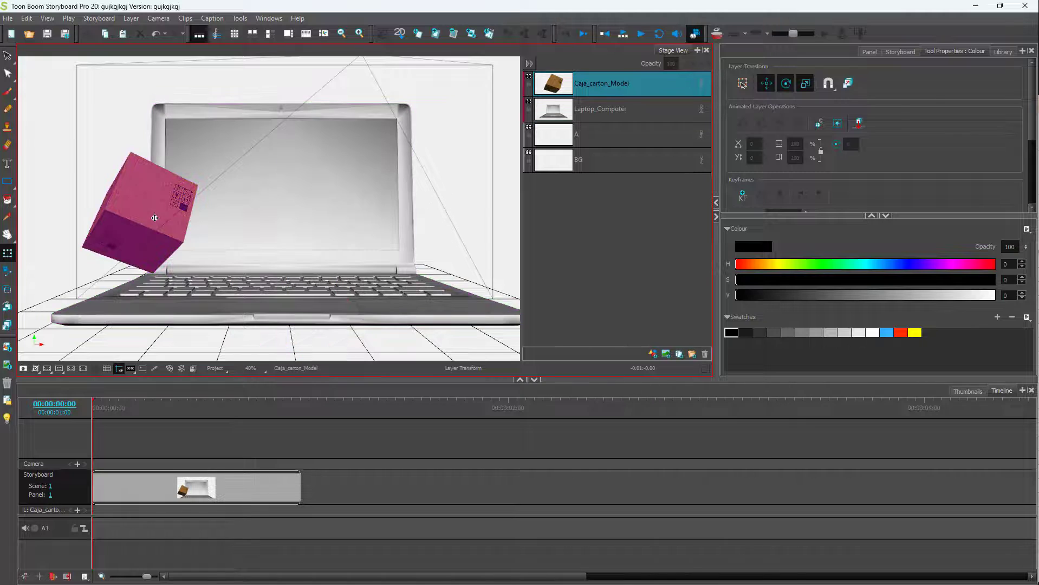
left_click(742, 196)
left_click(289, 390)
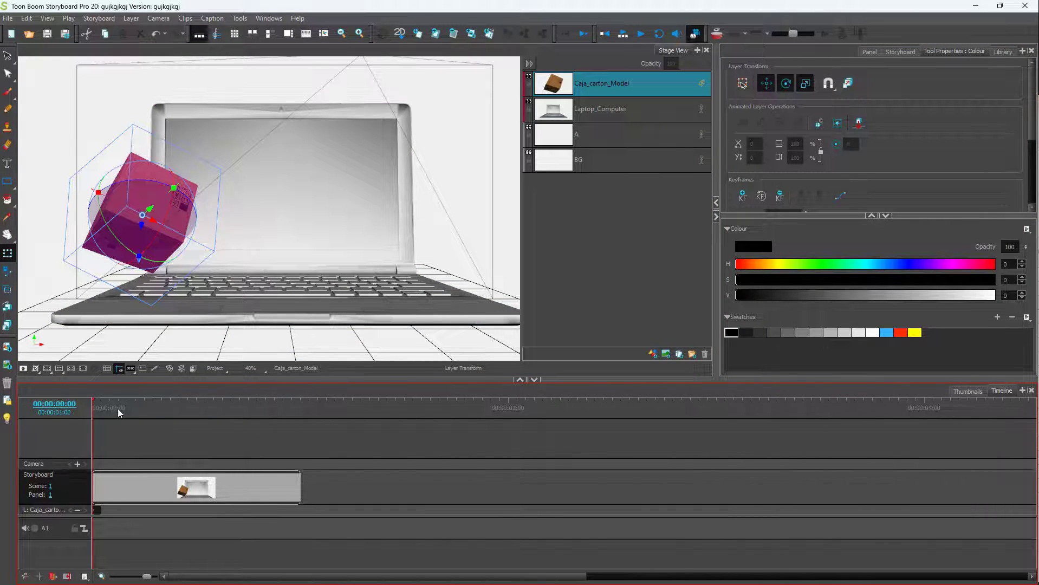
- Key a new box rotation at frame 23, then scrub back to preview the motion
left_click(292, 411)
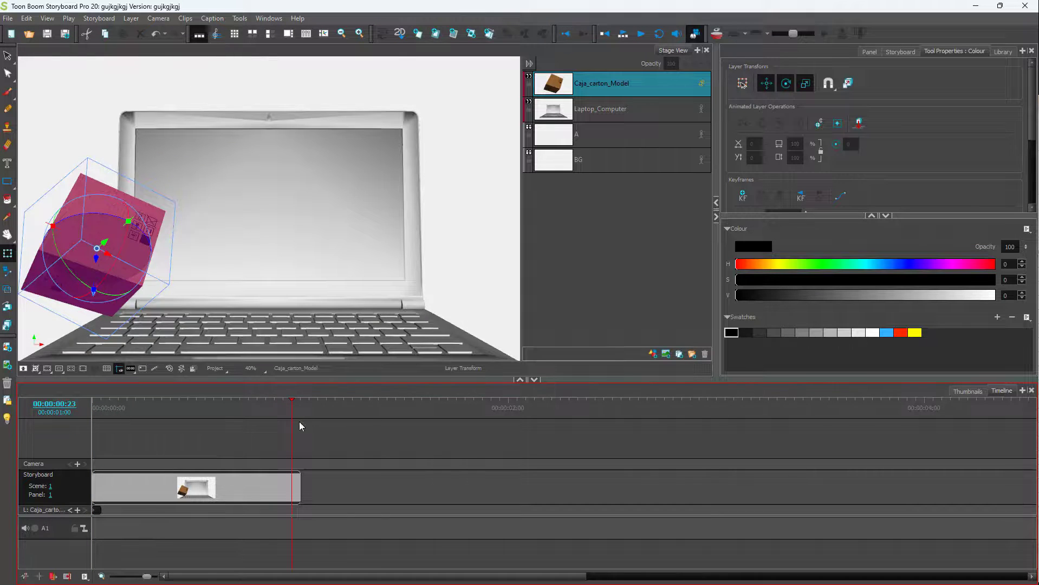
left_click_drag(295, 255, 293, 250)
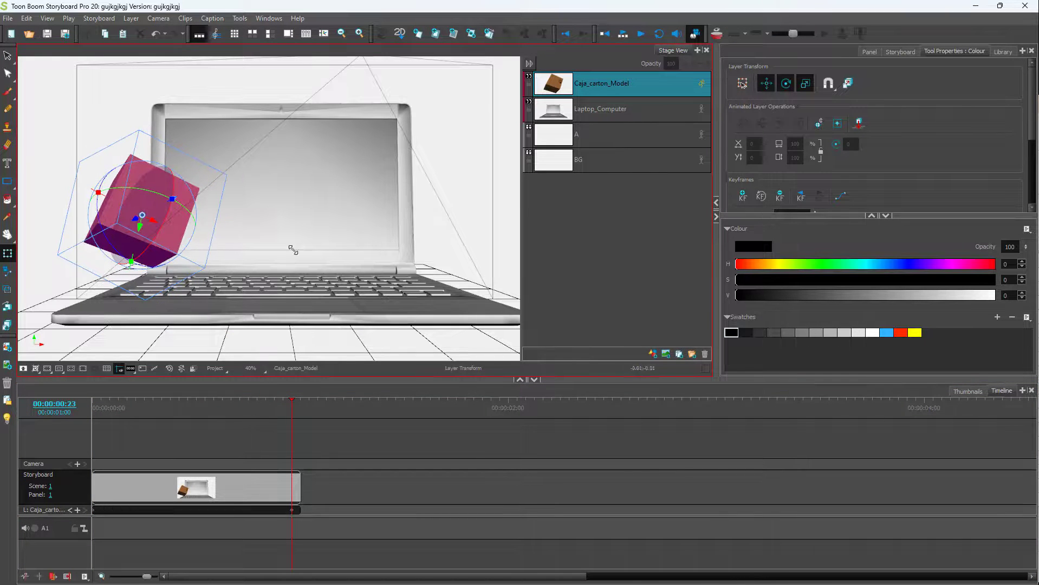
left_click_drag(291, 407, 184, 443)
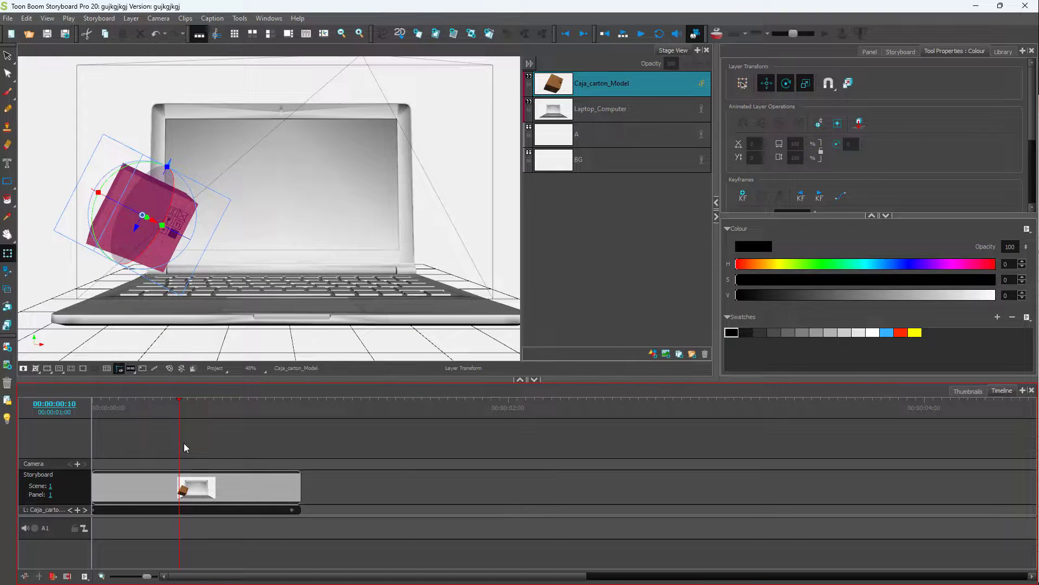